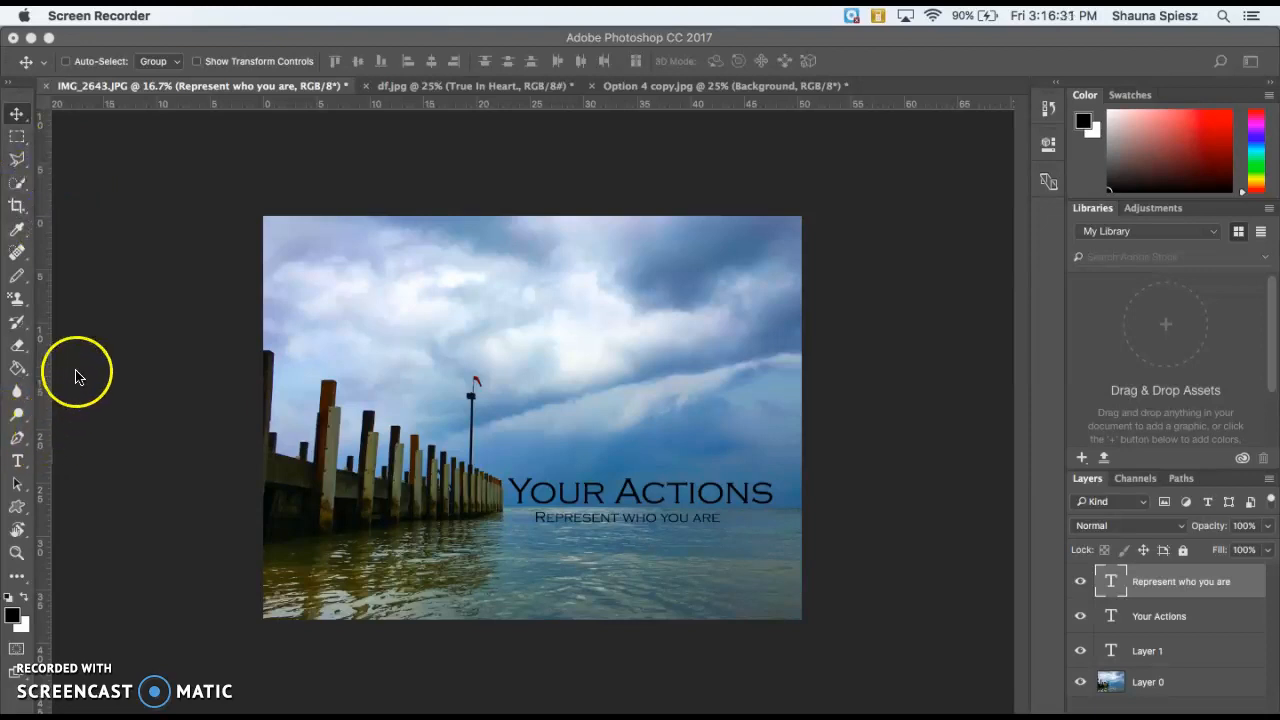
Step: Recolor the "Your Actions" text with the dark brown (331902) sampled from the wooden pier post
left_click(20, 231)
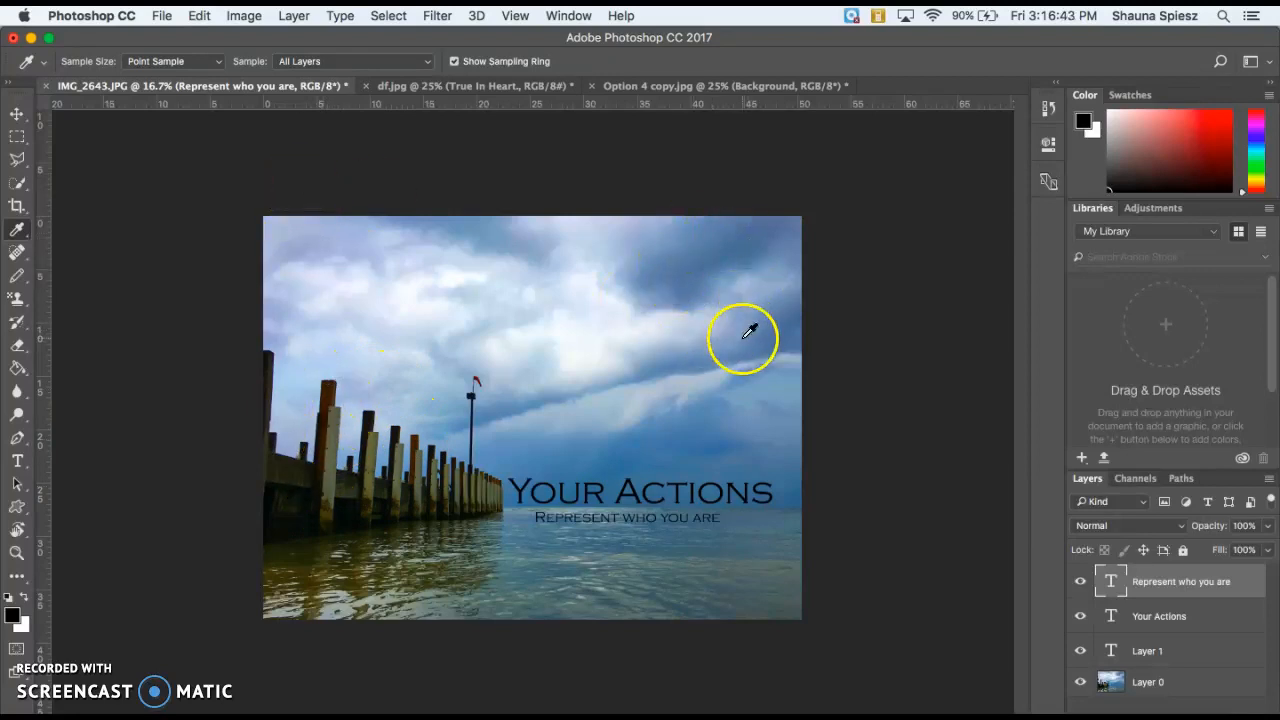
left_click(328, 392)
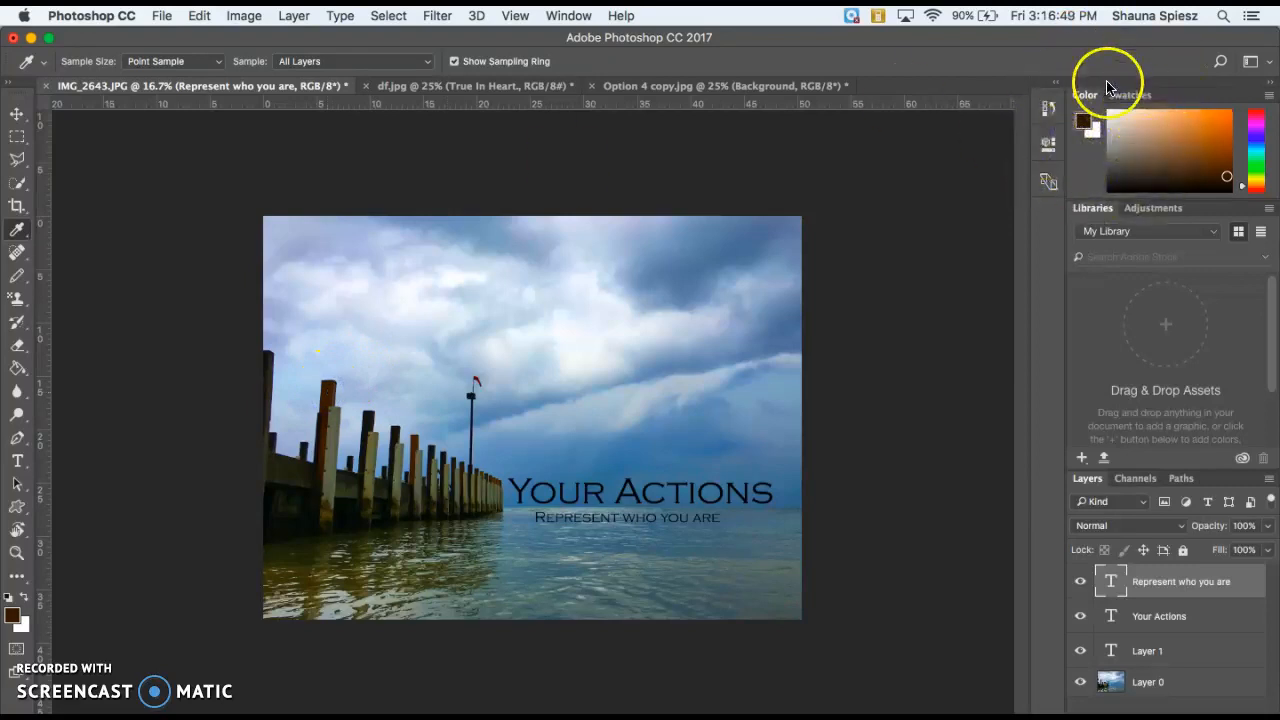
left_click(17, 463)
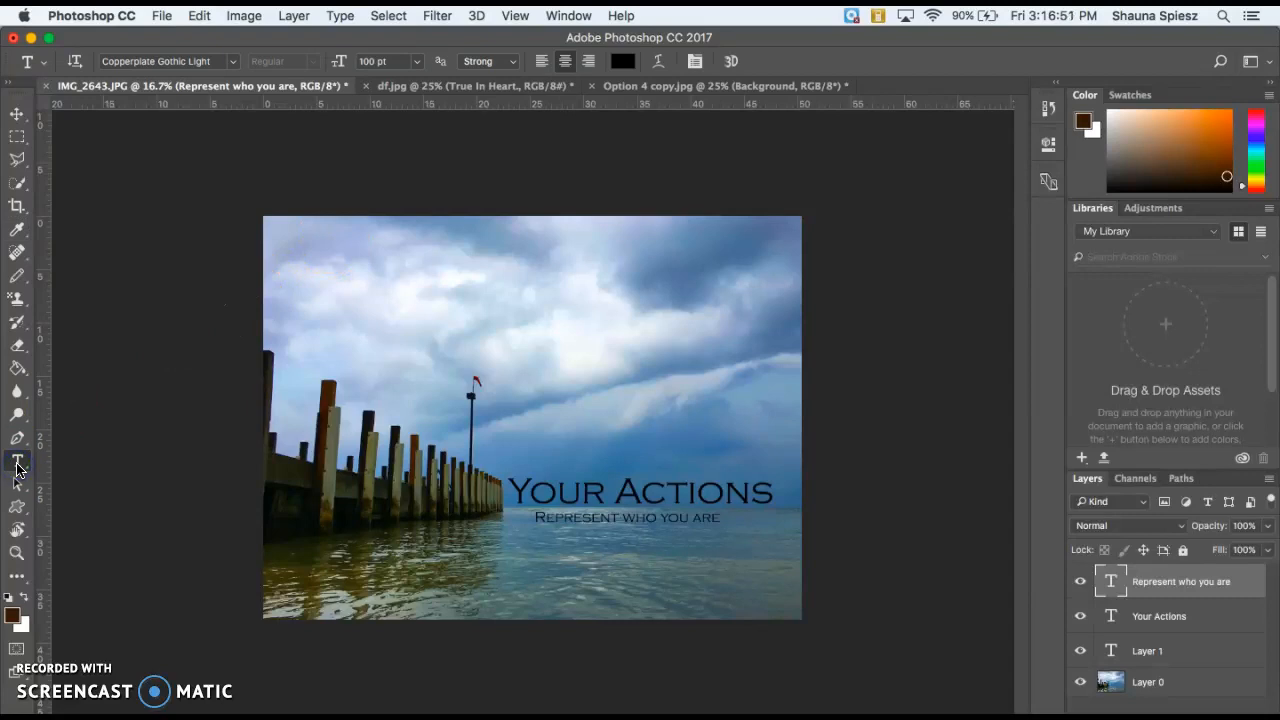
left_click(589, 493)
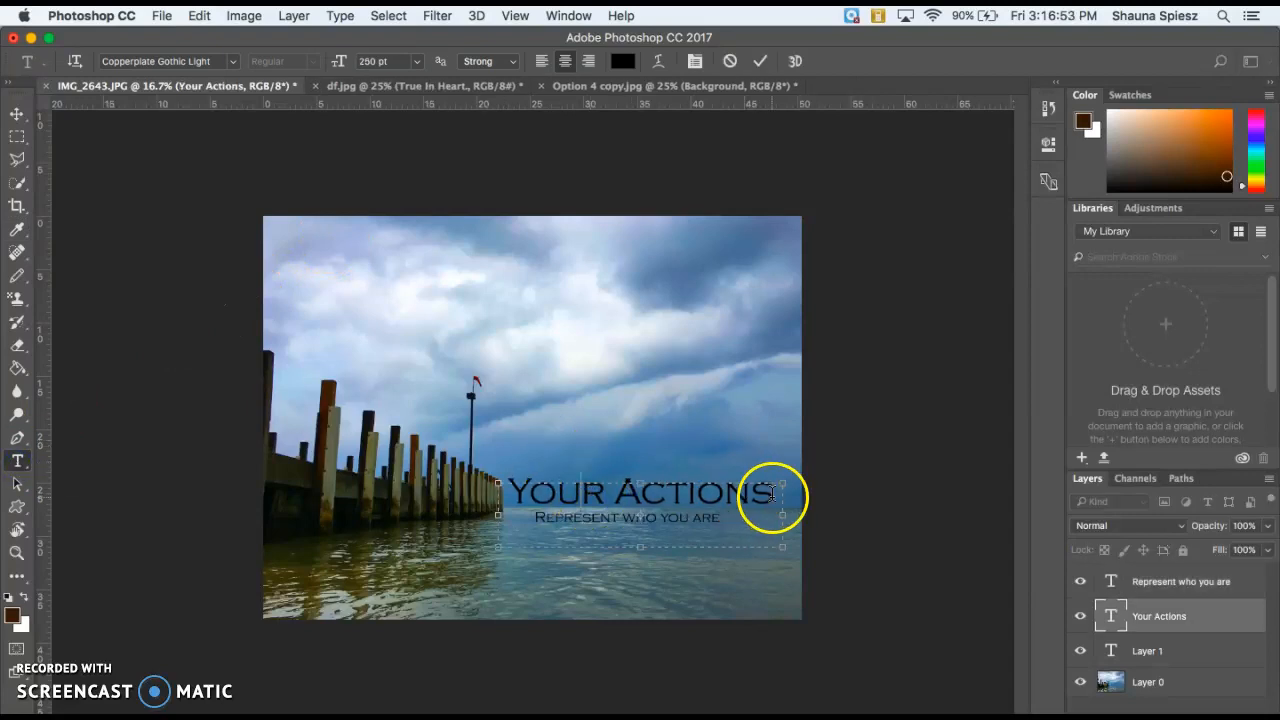
left_click_drag(771, 493, 393, 495)
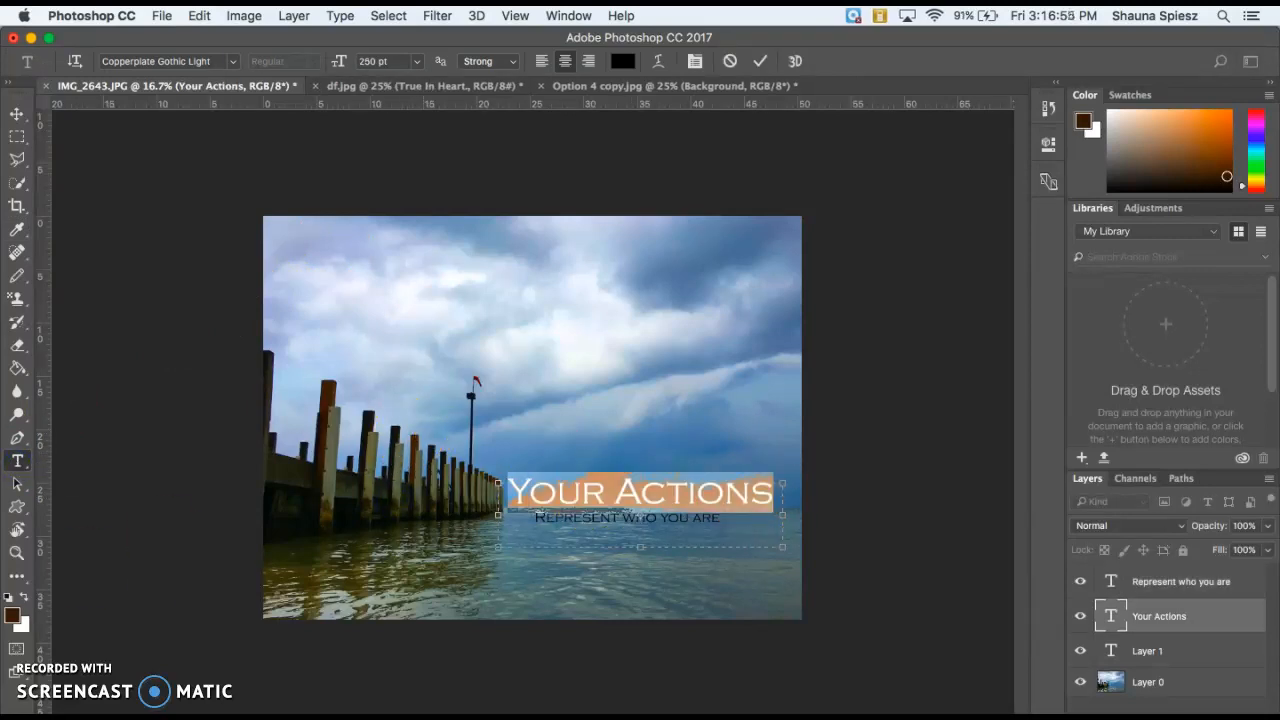
left_click(14, 616)
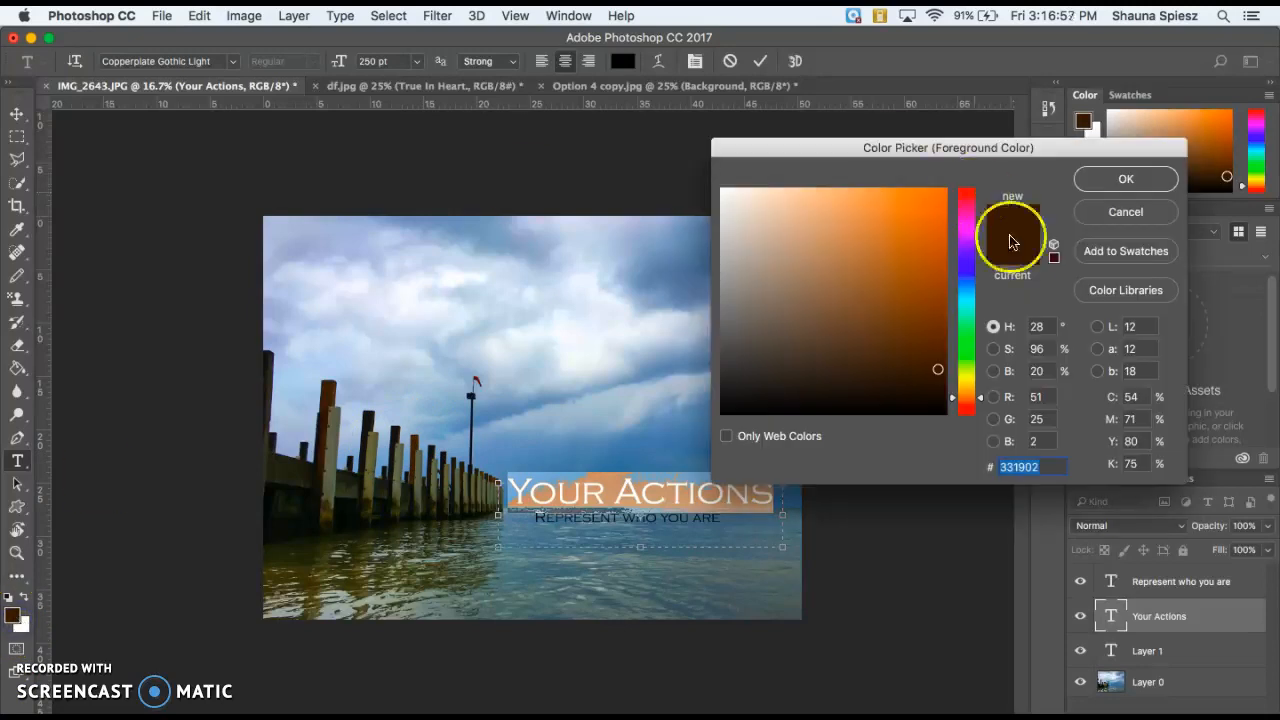
left_click(1094, 183)
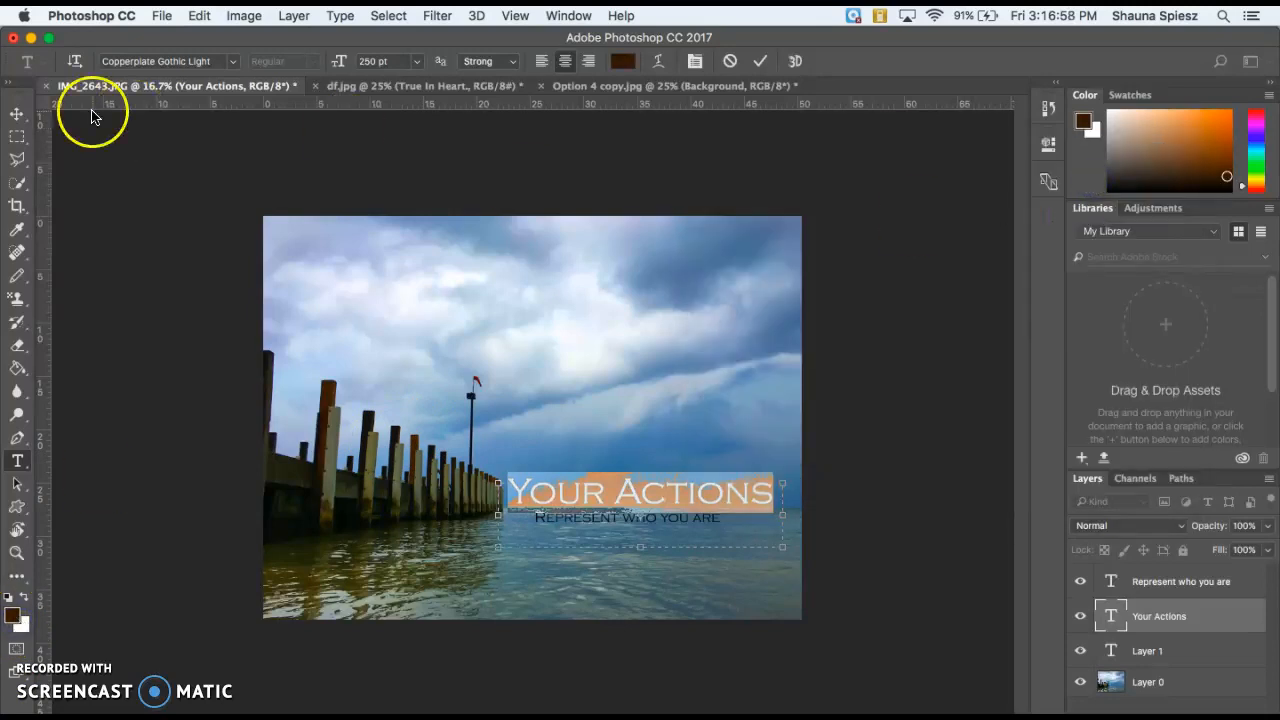
left_click(16, 113)
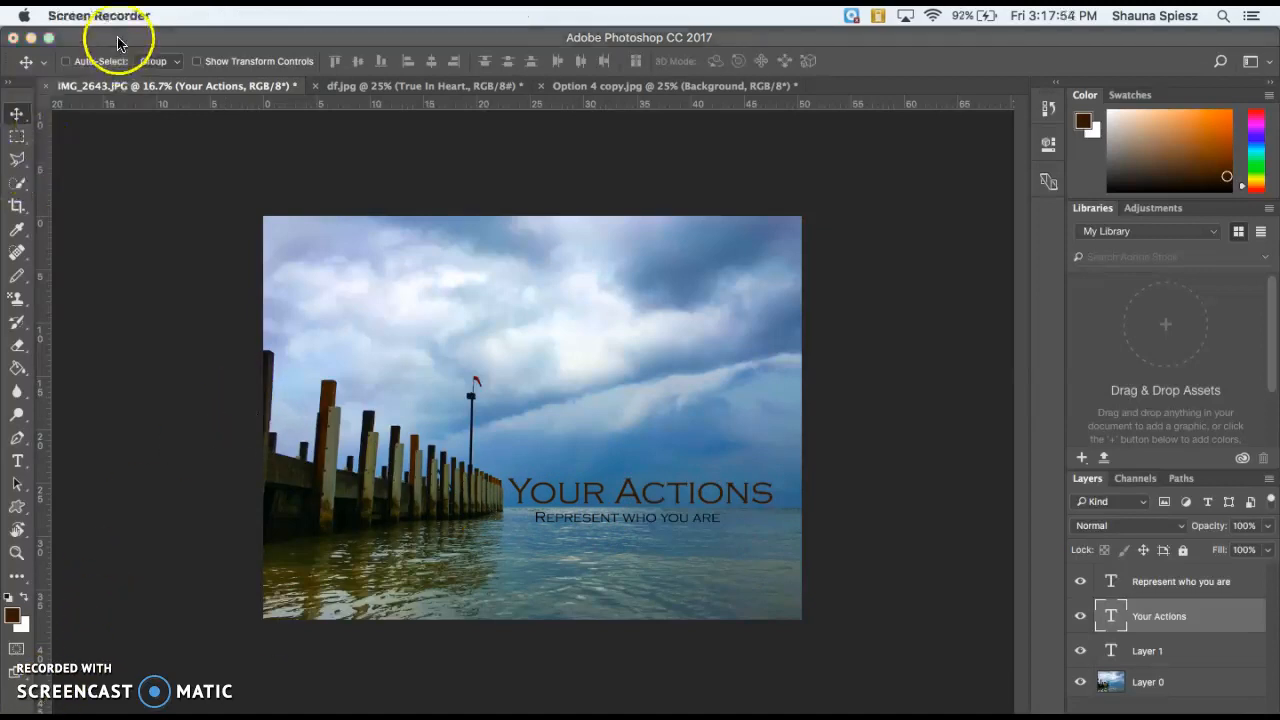
left_click(117, 43)
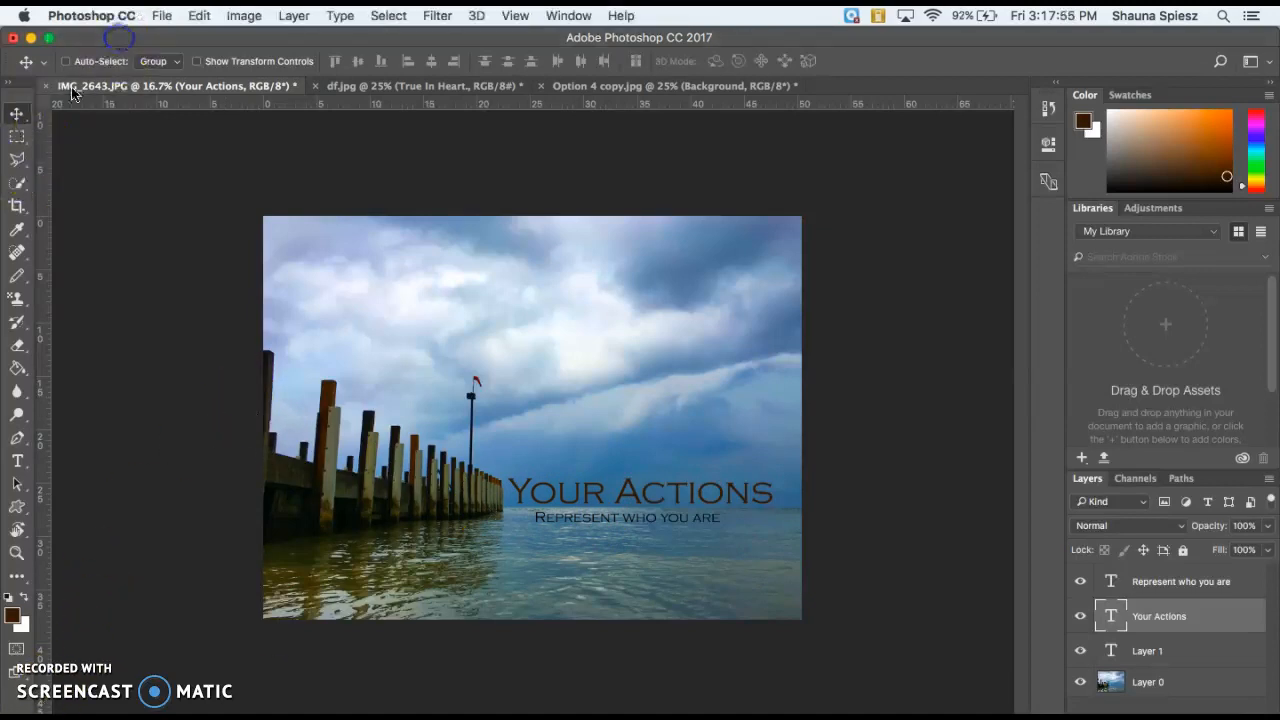
Step: Sample the blue (4d79a6) from the sky above the title and apply it to the "Represent who you are" text after its first letter
left_click(17, 229)
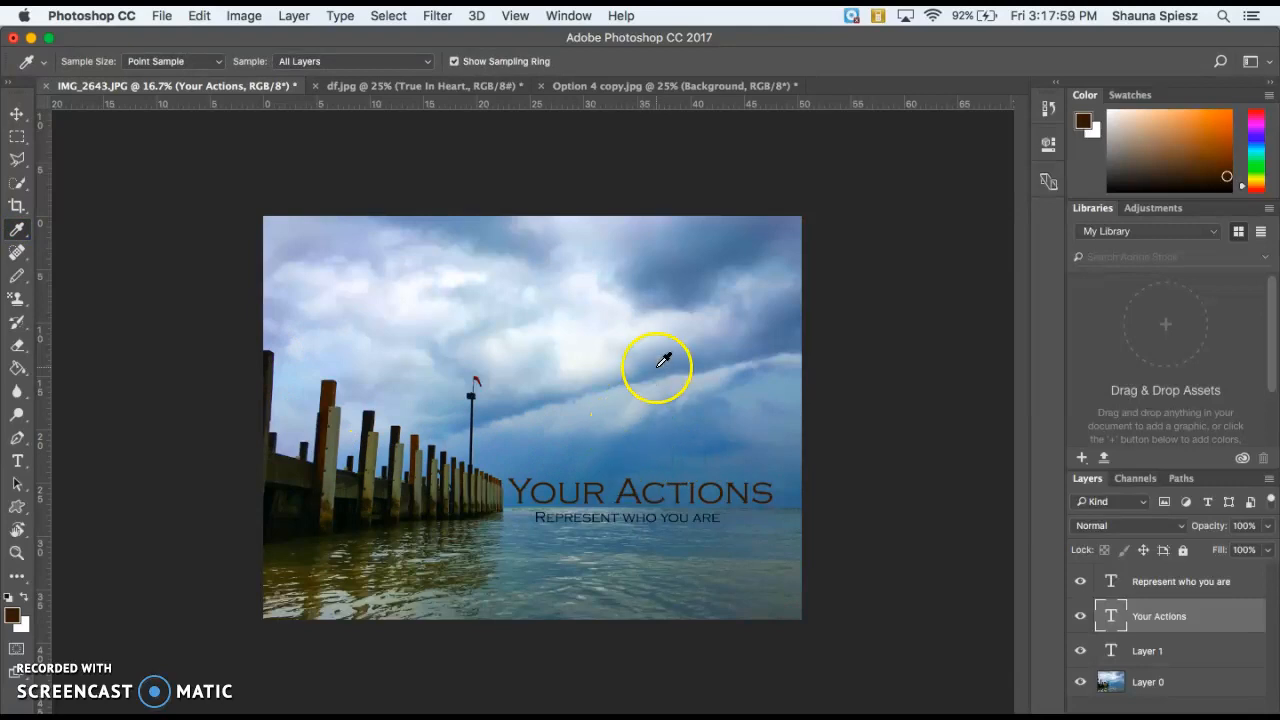
left_click(653, 445)
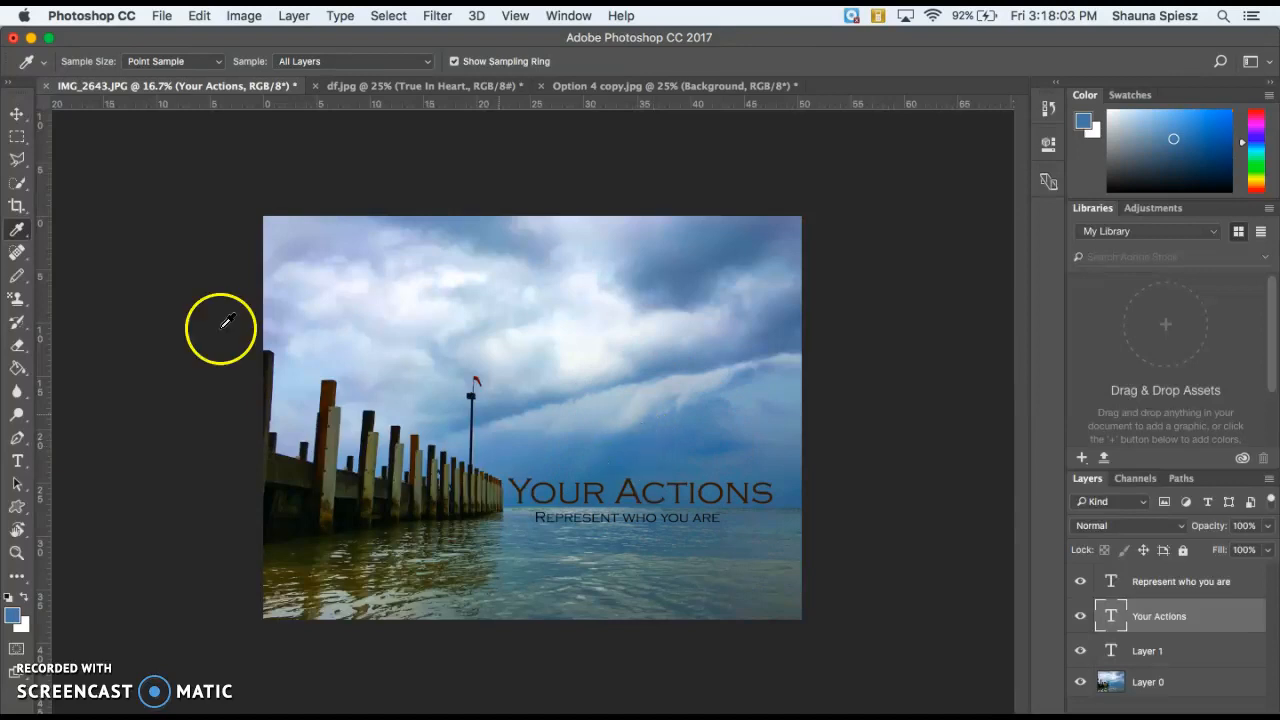
left_click(19, 467)
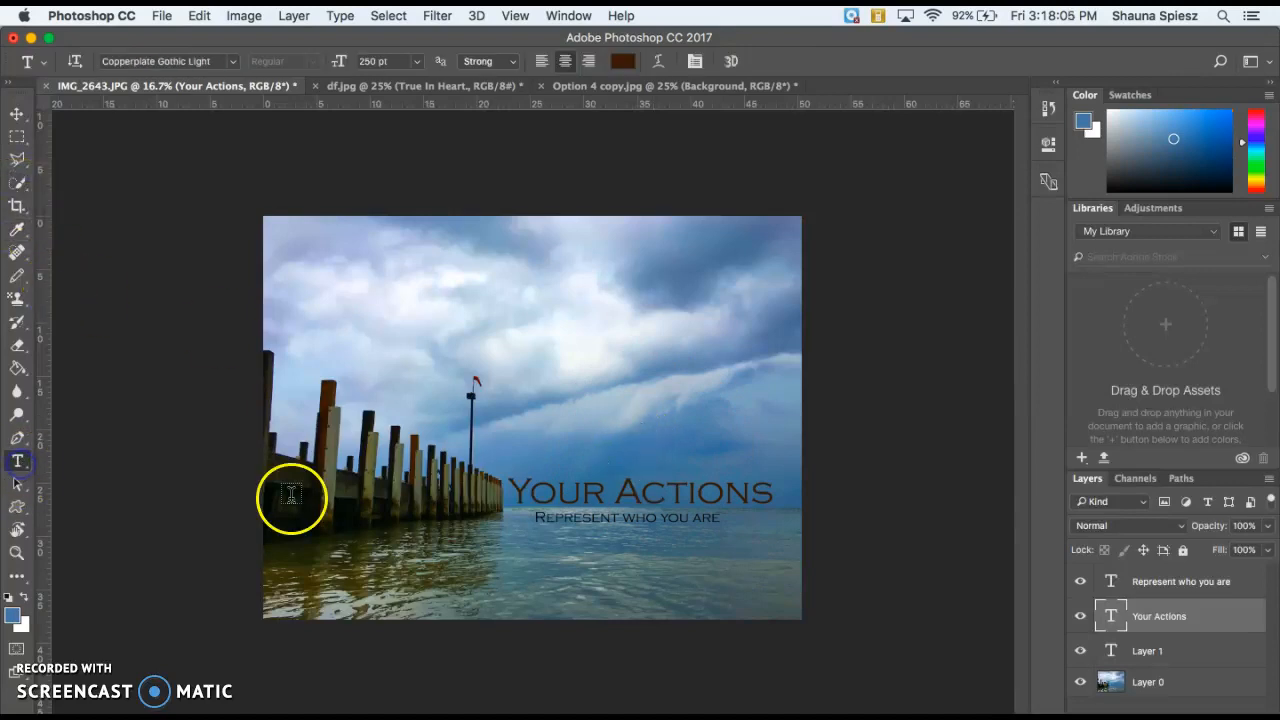
left_click(703, 526)
left_click(674, 516)
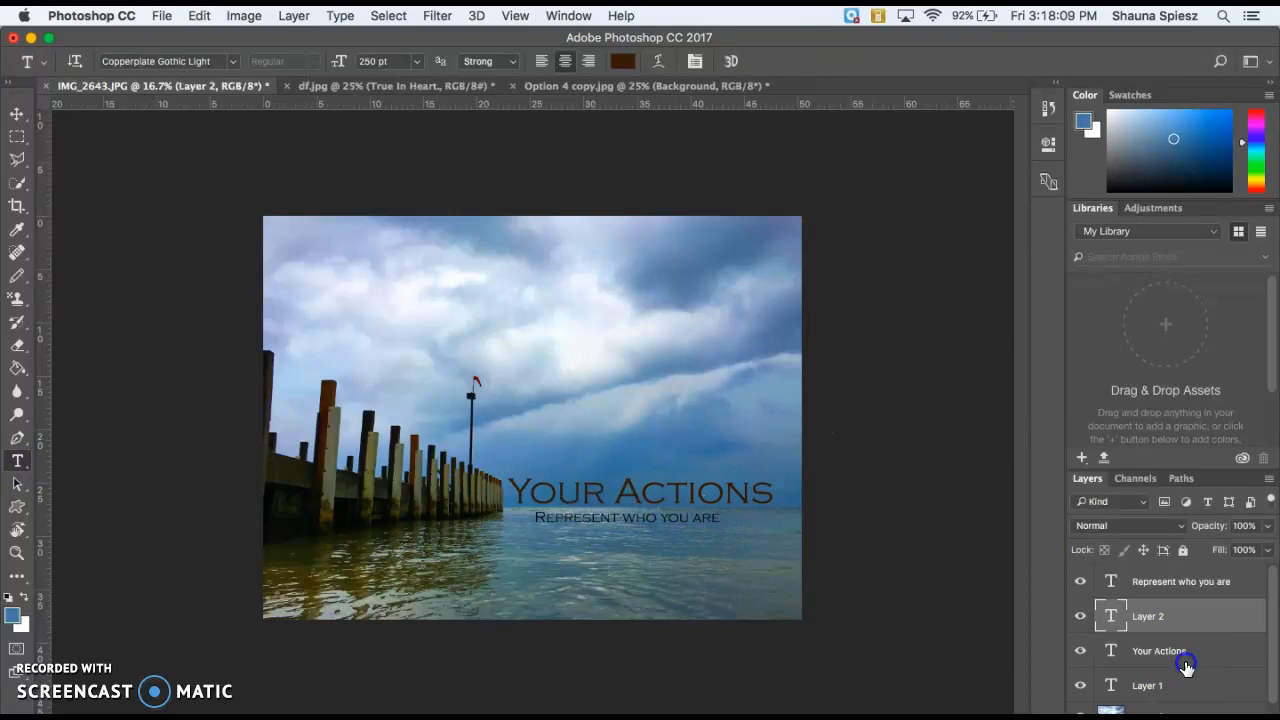
left_click(1160, 581)
left_click_drag(689, 518, 414, 509)
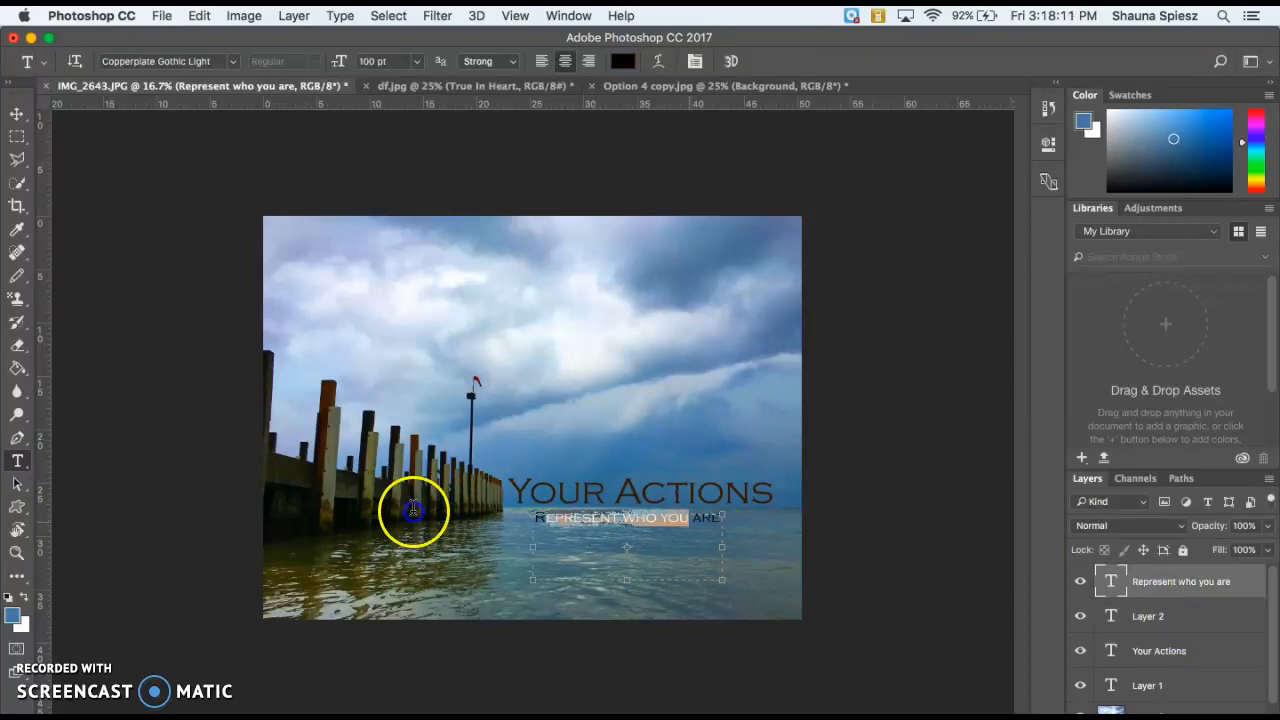
left_click(686, 527)
left_click_drag(545, 518, 784, 543)
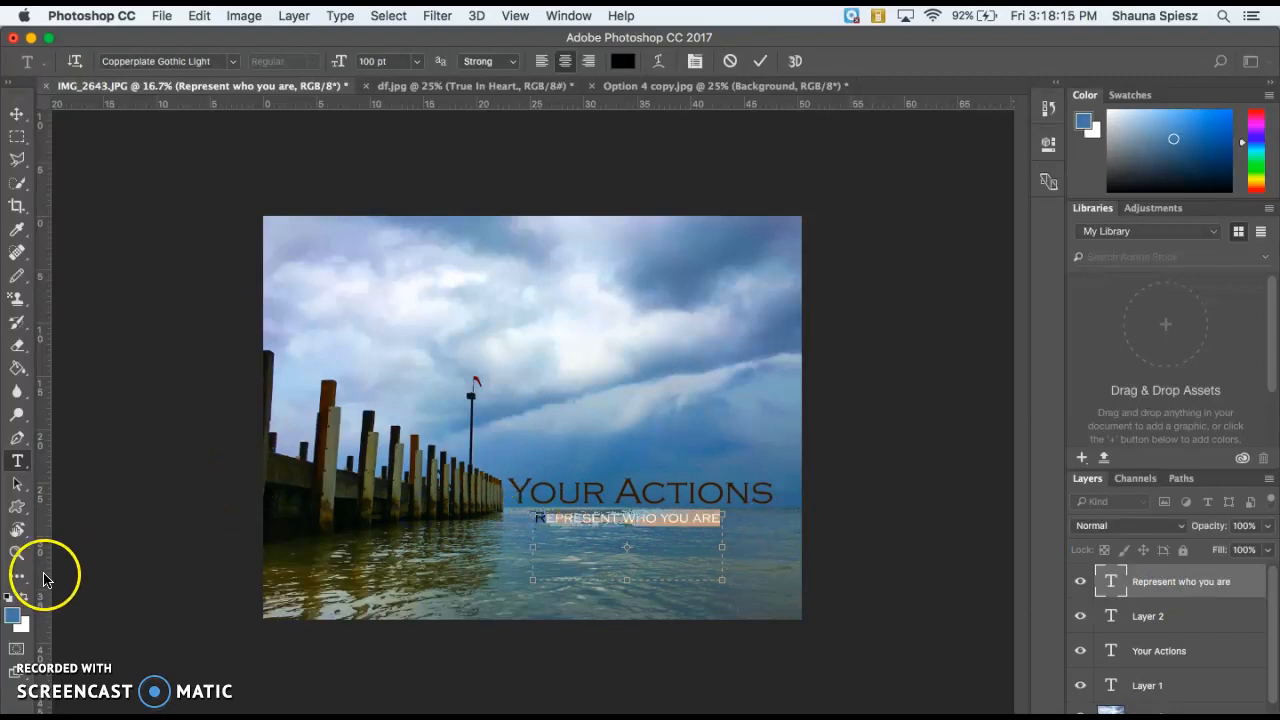
left_click(14, 614)
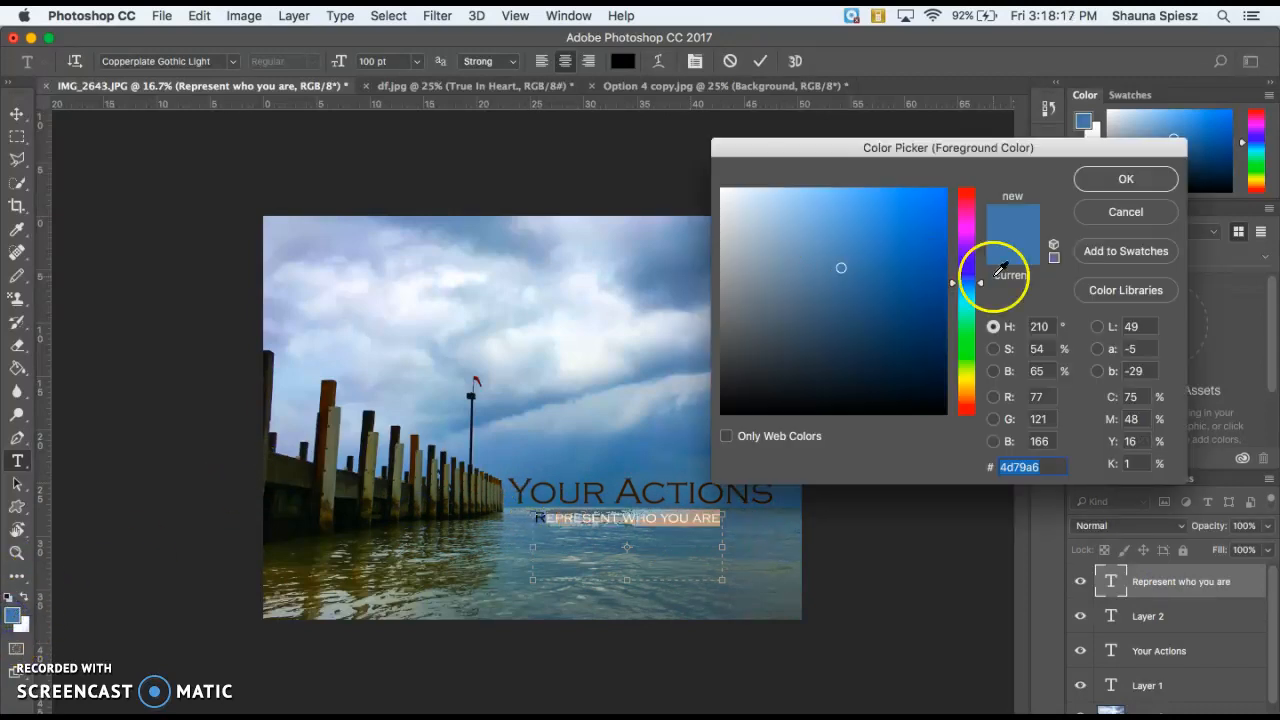
left_click(1100, 186)
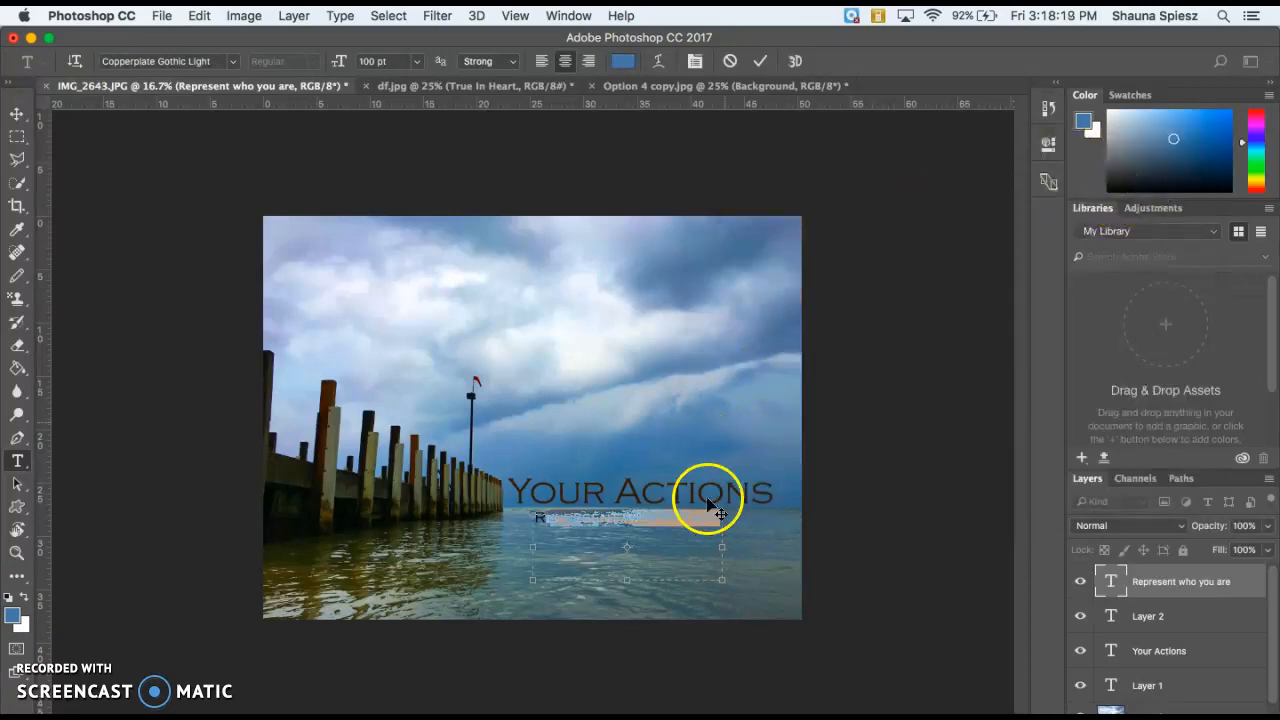
Step: Apply the same sampled blue to the opening letters of "Represent who you are" and finish editing the text
left_click(603, 522)
left_click_drag(572, 518, 525, 519)
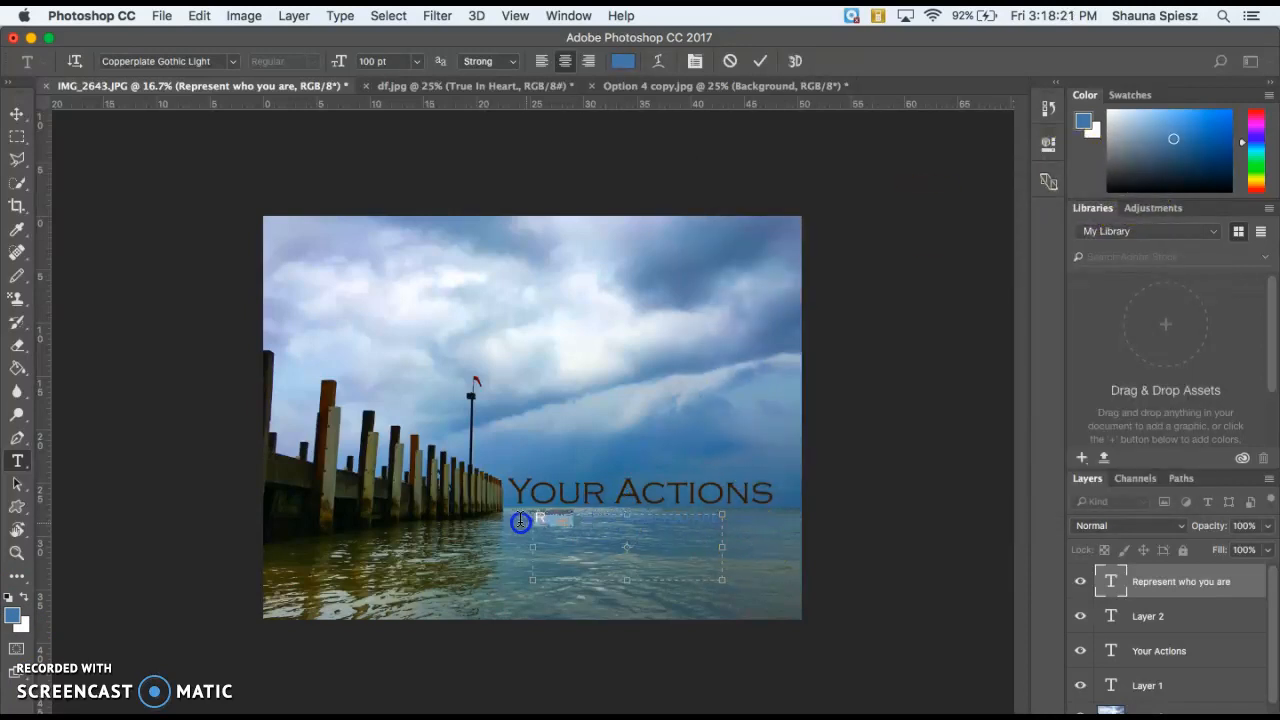
left_click(13, 613)
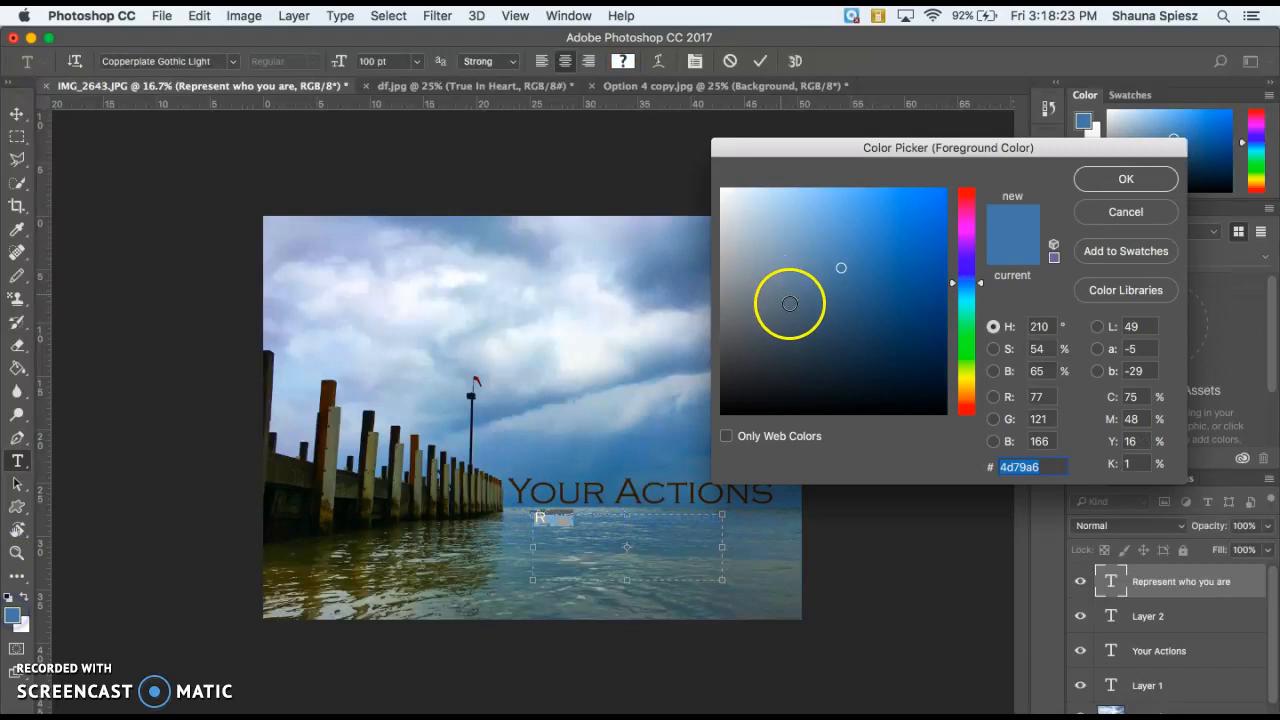
left_click(1110, 181)
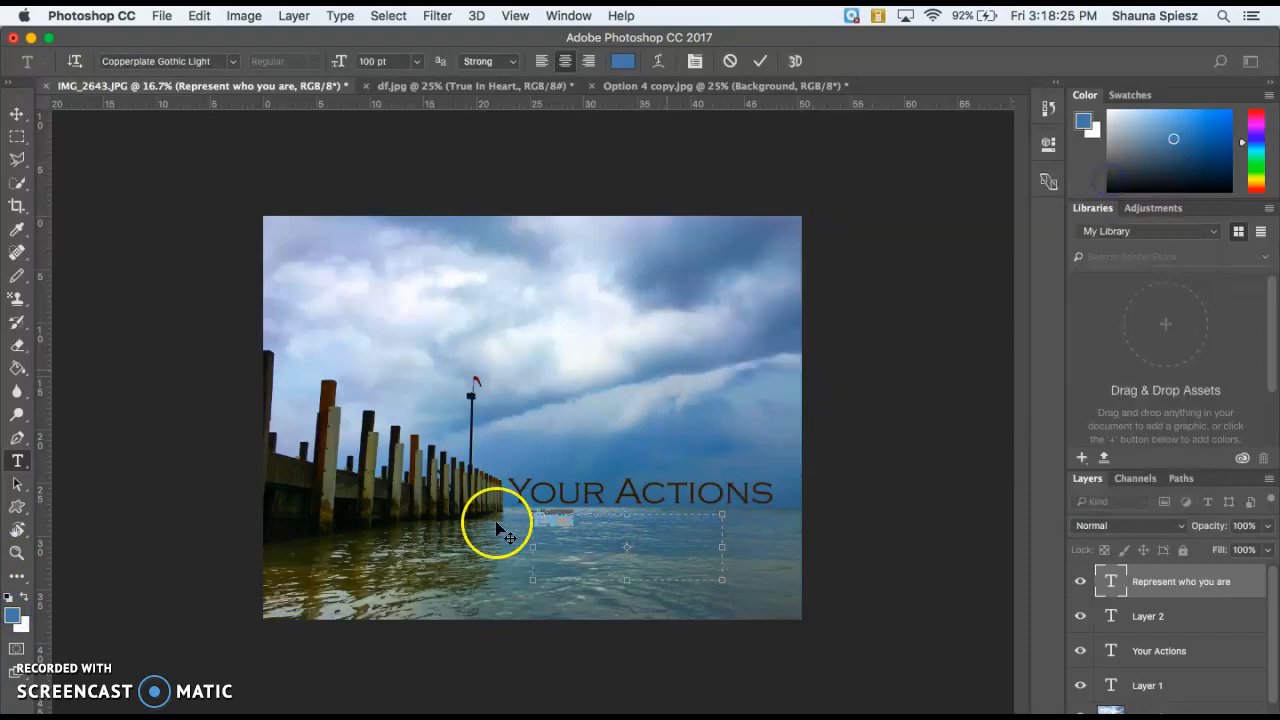
left_click(18, 117)
left_click(684, 533)
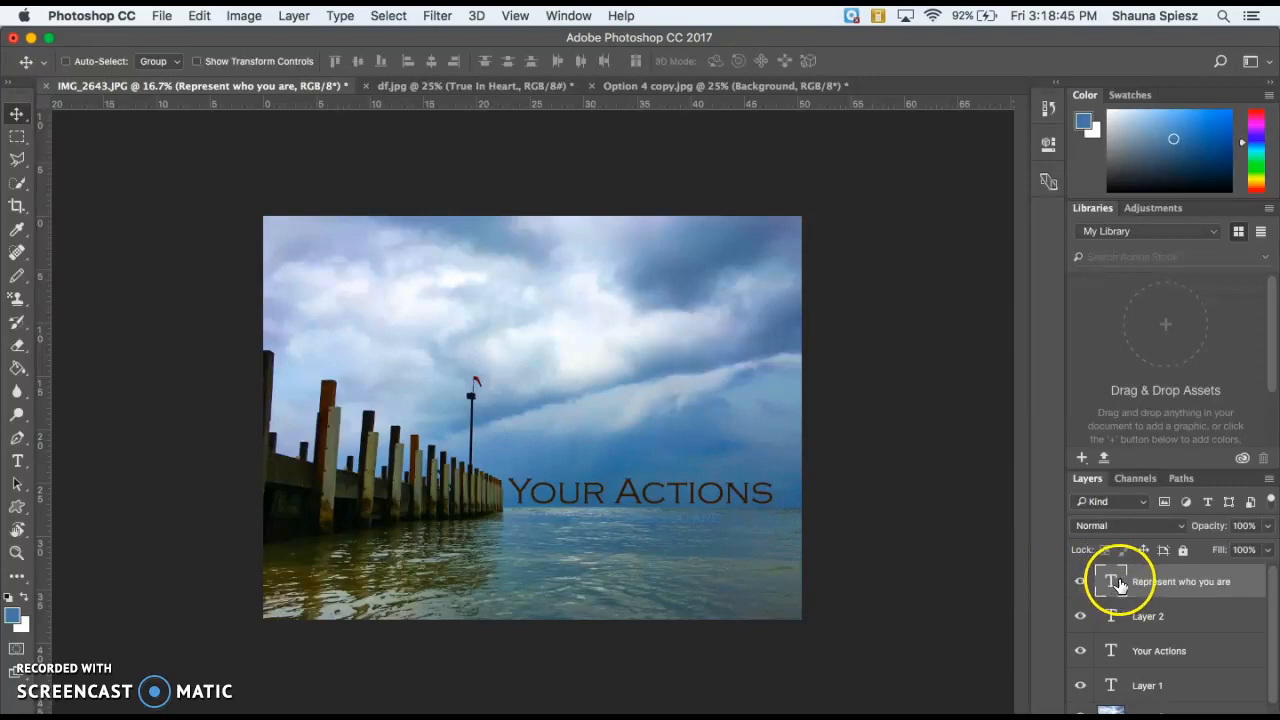
Step: Open the layer style settings of the "Represent who you are" layer and add a drop shadow
double_click(1224, 586)
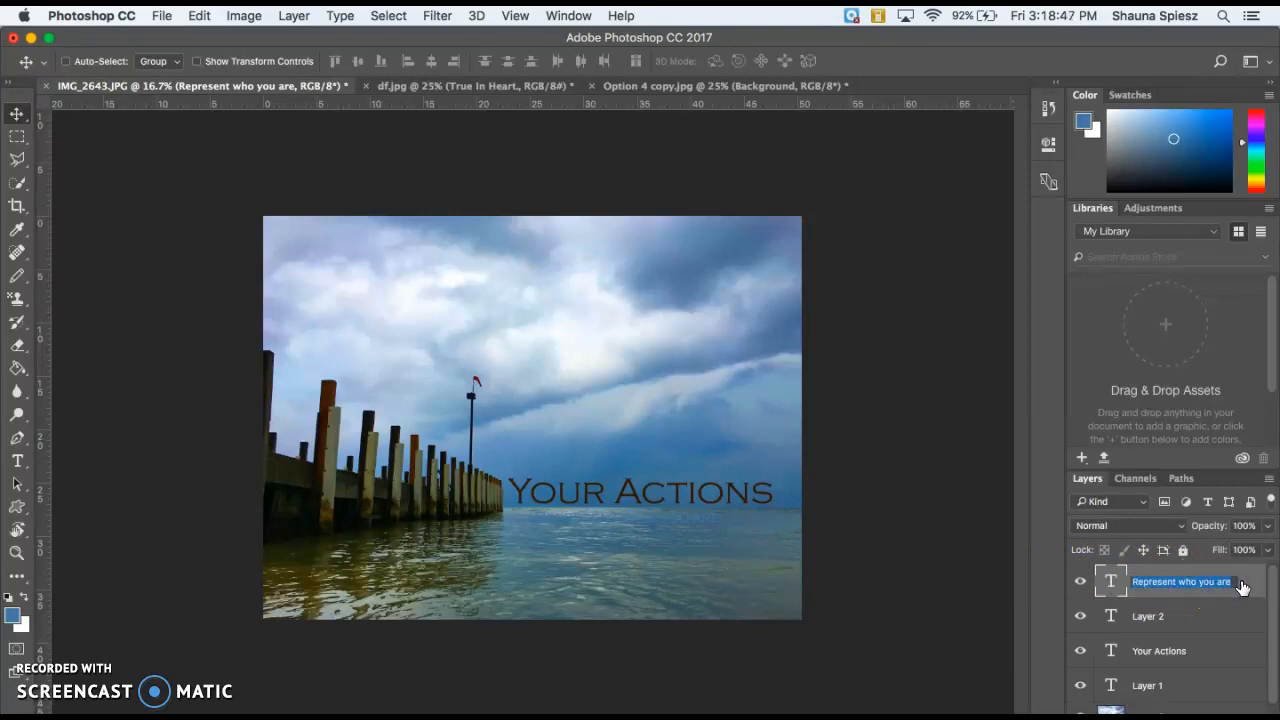
double_click(1111, 581)
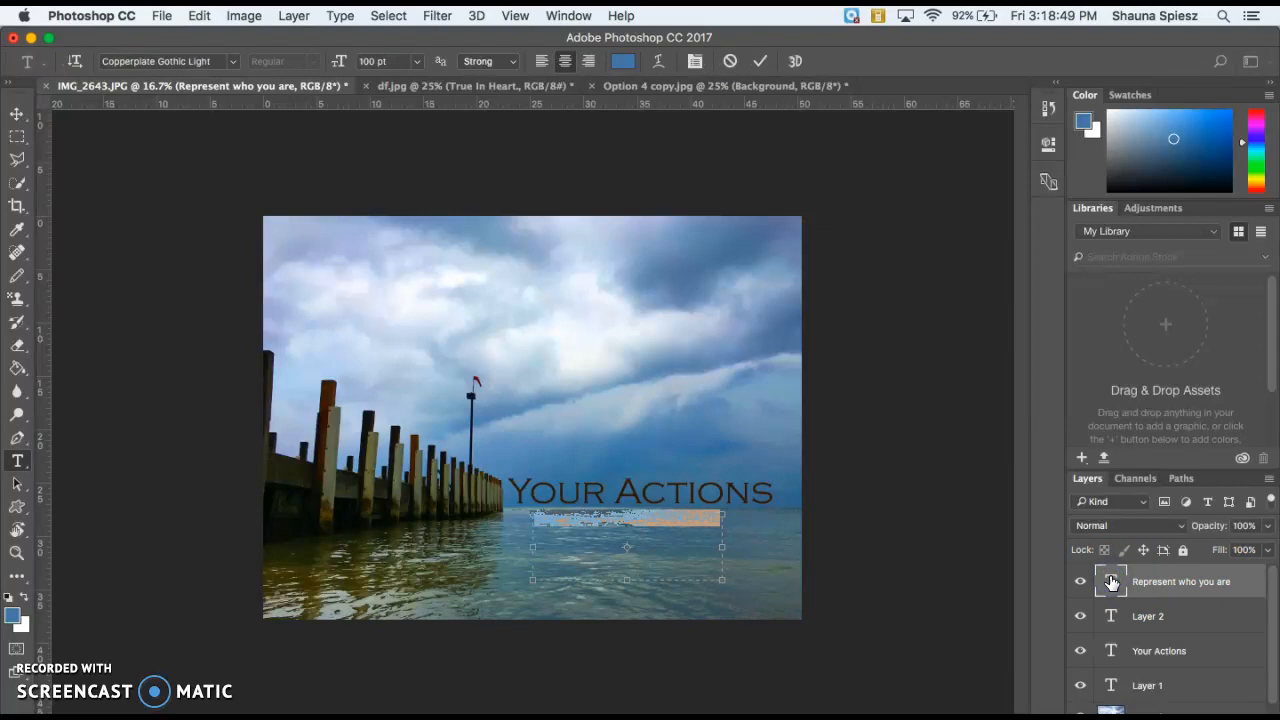
double_click(1248, 591)
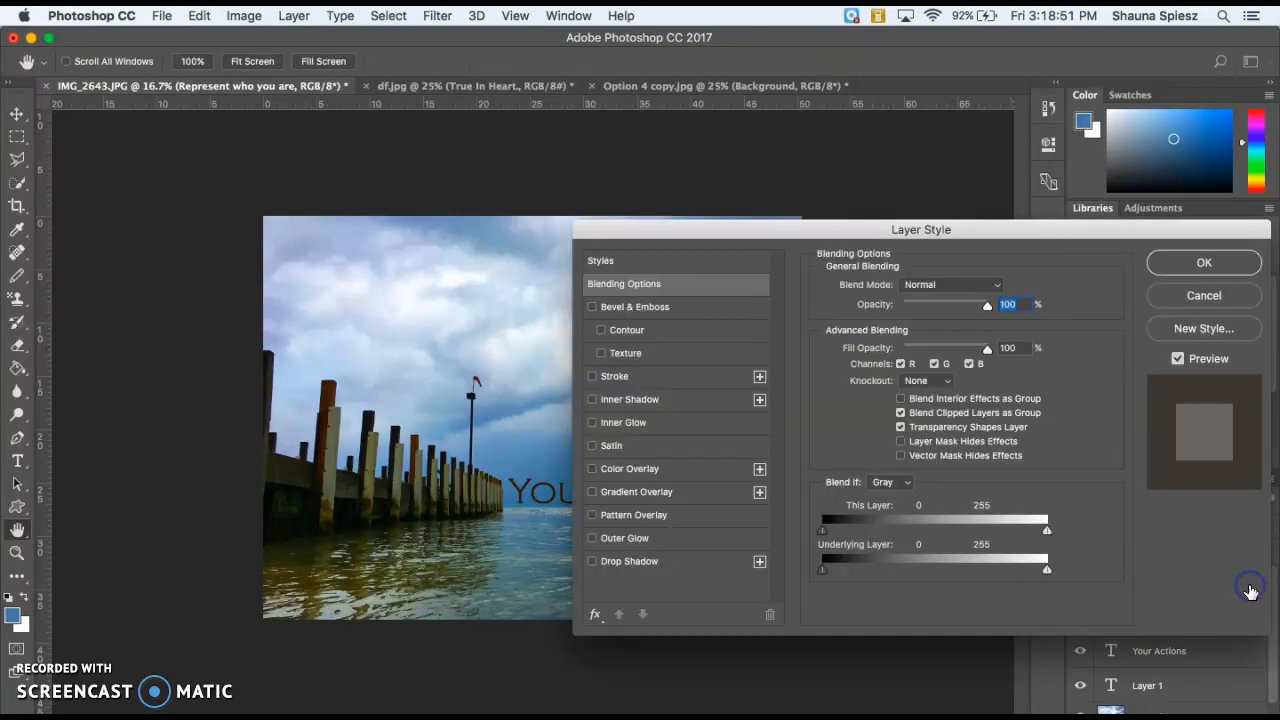
left_click(612, 566)
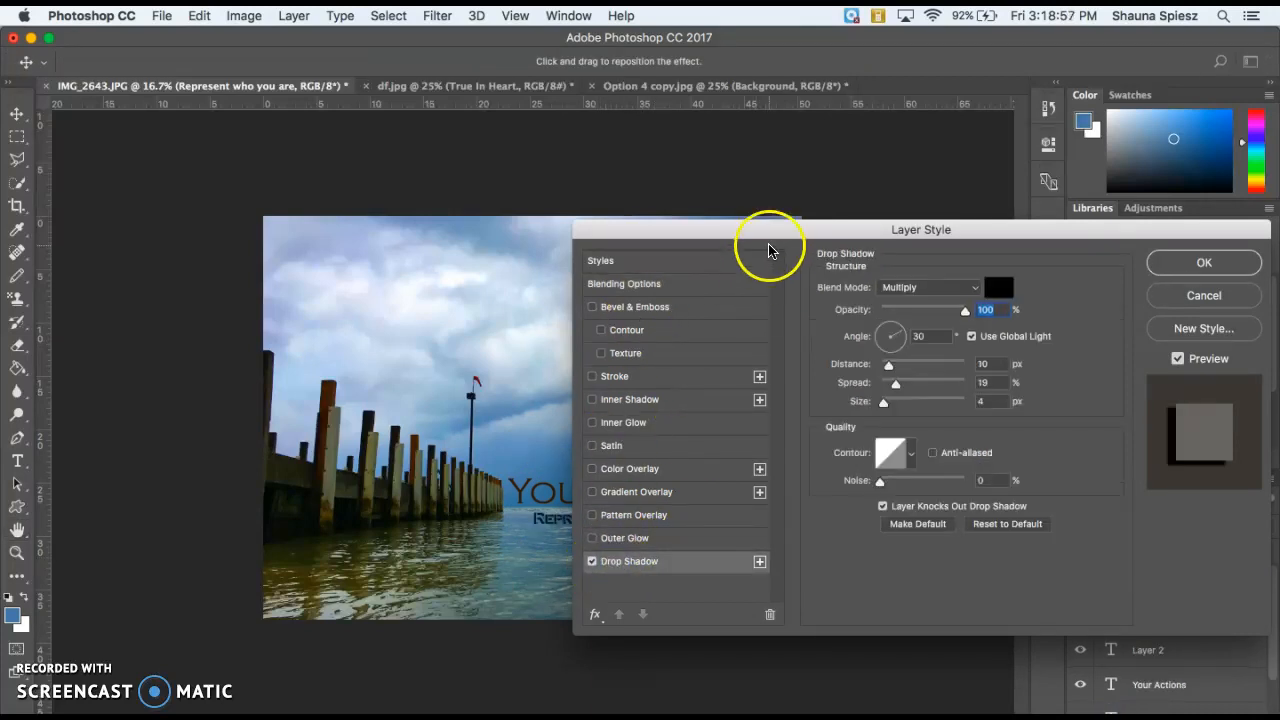
Step: Set the drop shadow to 71% opacity, 9 px distance, 74% spread and 9 px size, and apply it
left_click_drag(766, 229, 722, 87)
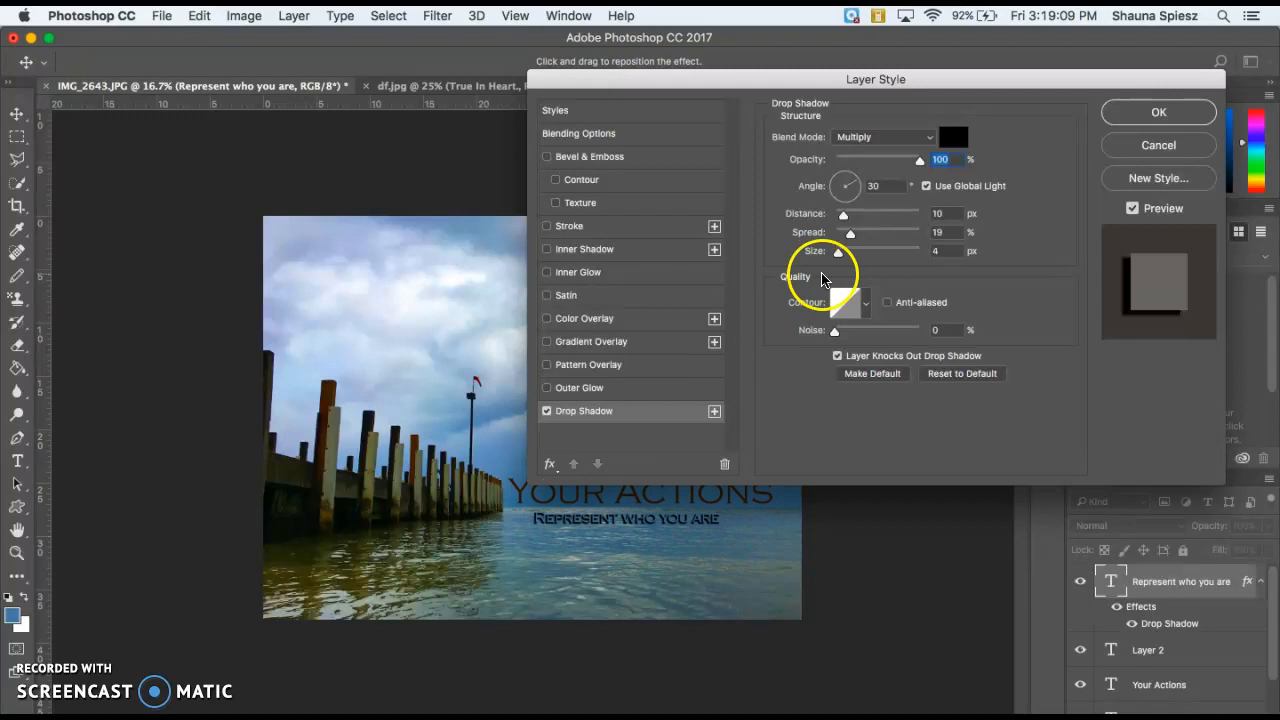
mouse_move(917, 160)
left_mouse_down()
mouse_move(875, 166)
mouse_move(896, 163)
left_mouse_up()
left_click_drag(852, 216, 842, 258)
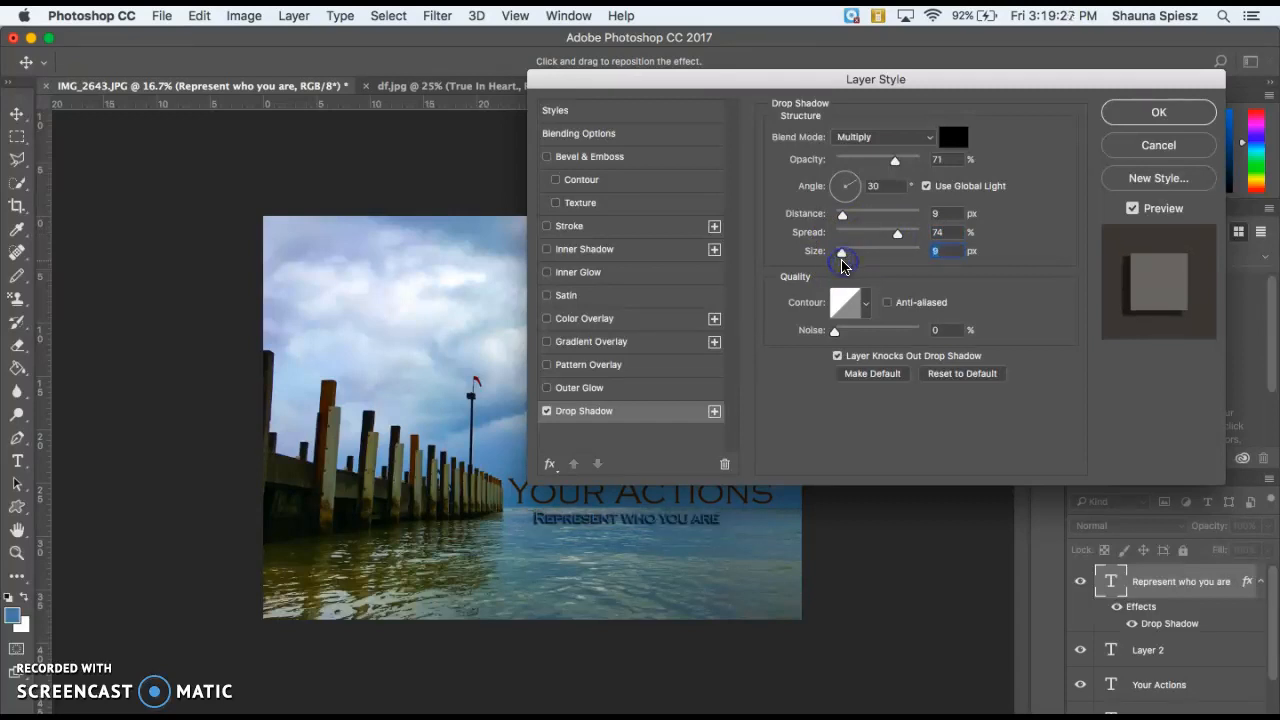
left_click(1125, 115)
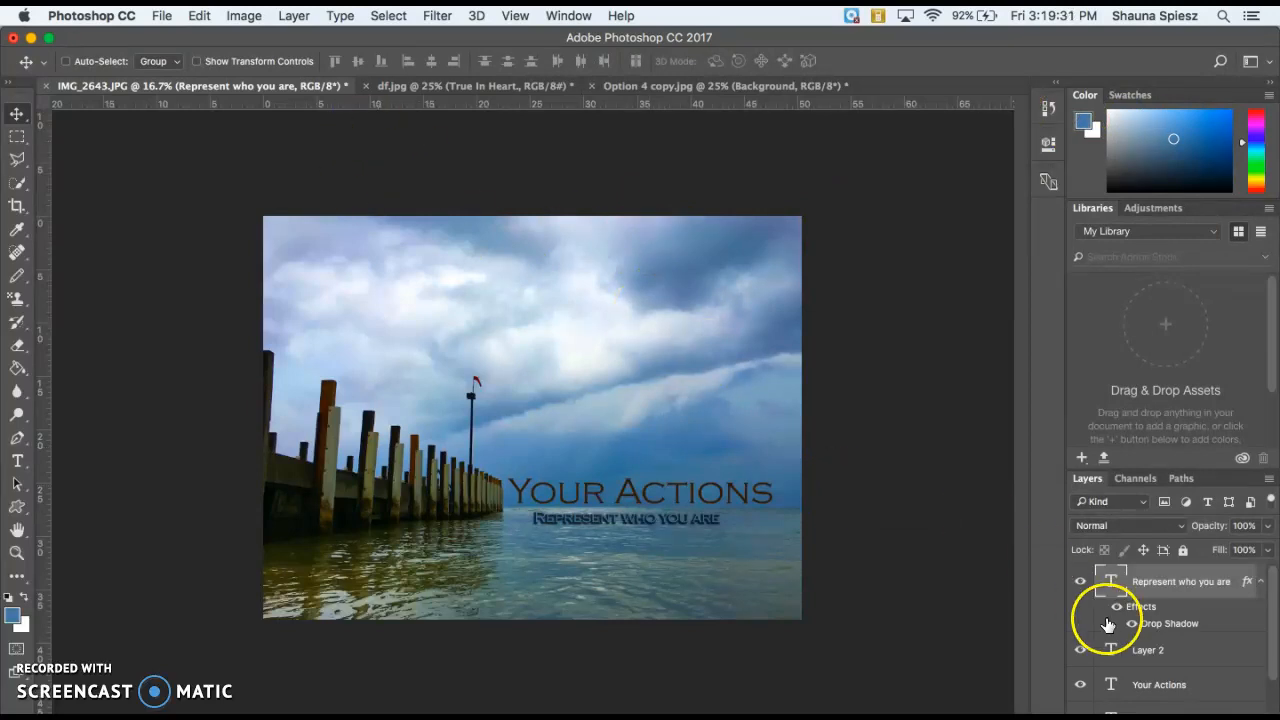
Step: Enable Bevel & Emboss and Stroke on the "Represent who you are" layer, and show the Bevel & Emboss settings
double_click(1232, 581)
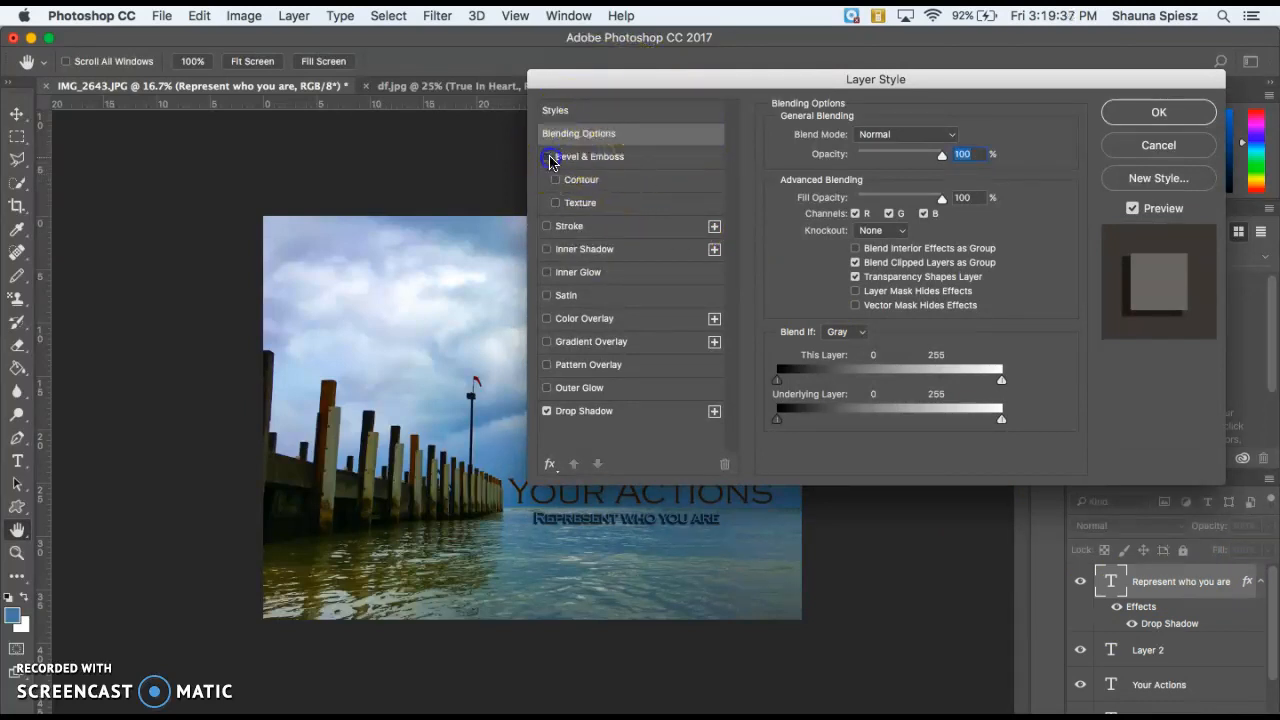
left_click(547, 157)
left_click(547, 226)
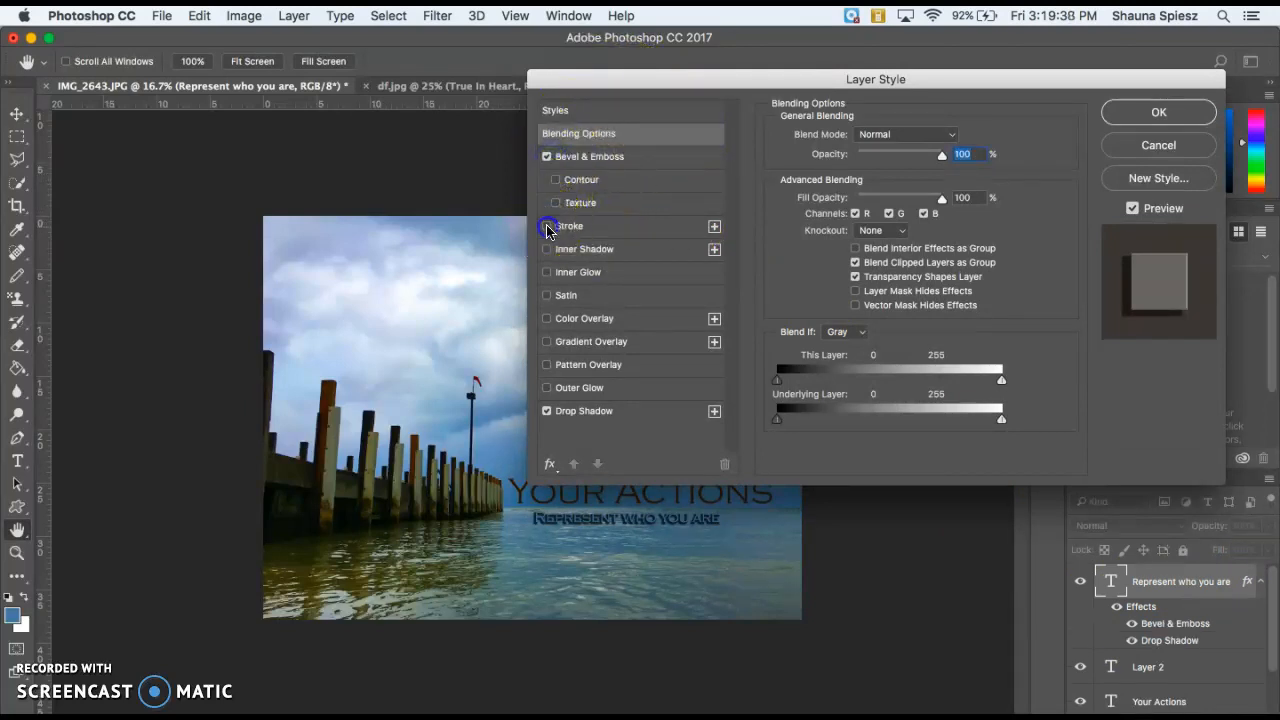
left_click(546, 250)
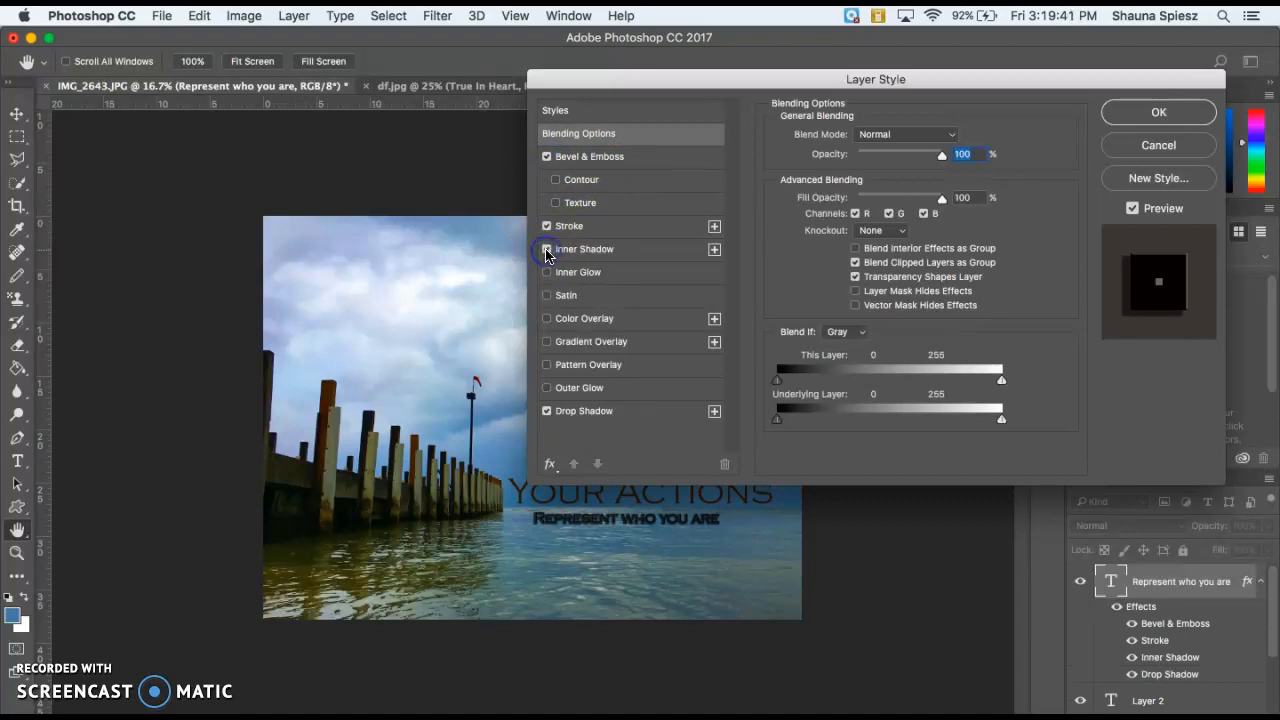
left_click(588, 157)
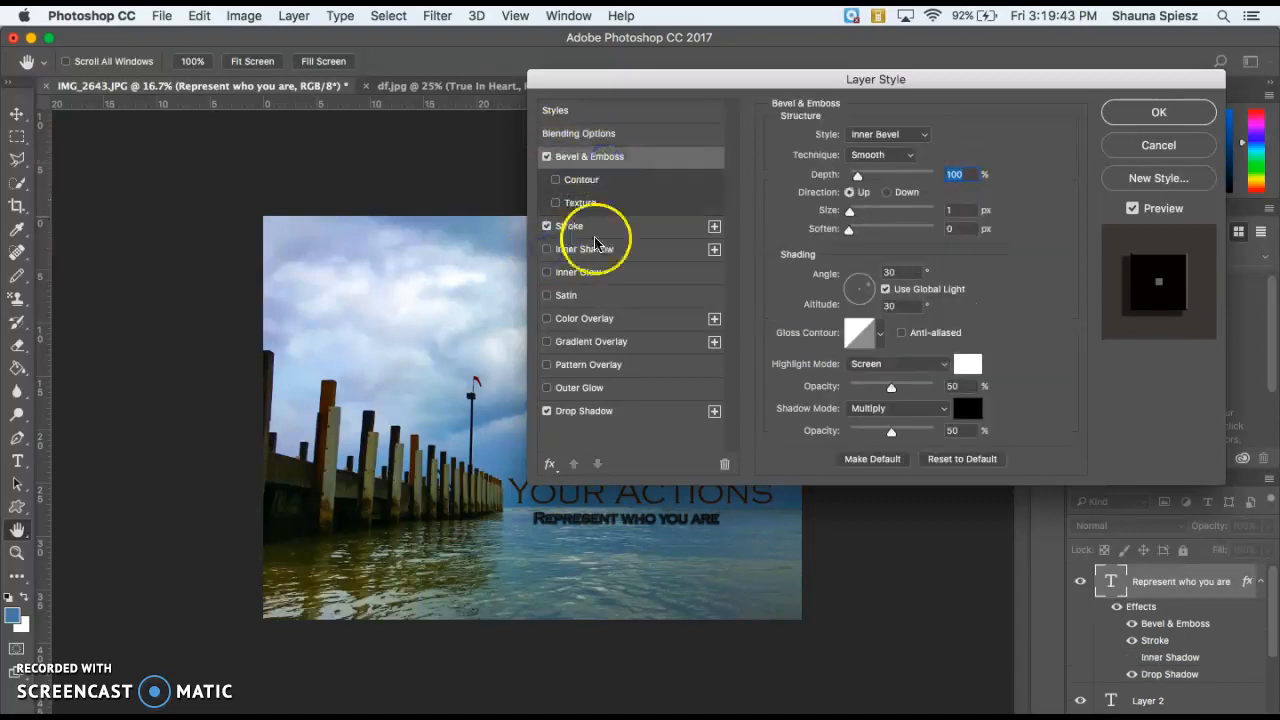